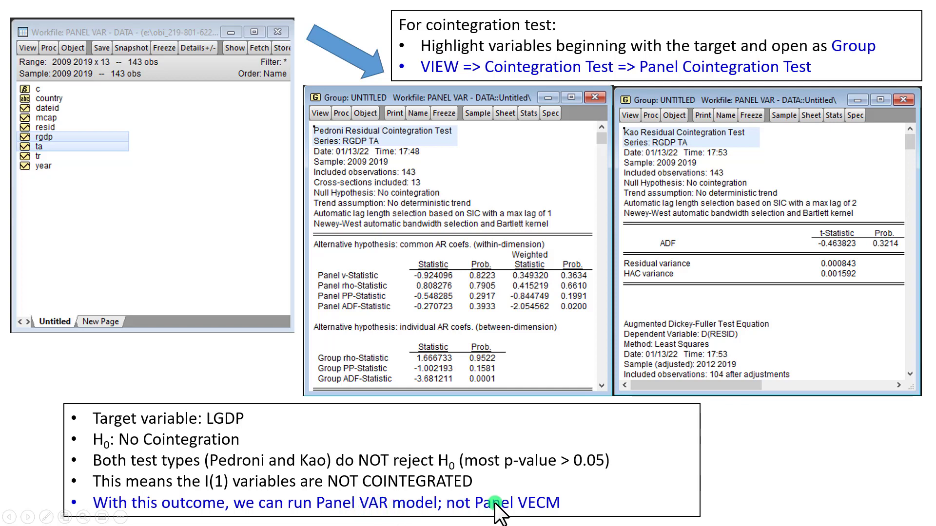
key(Right)
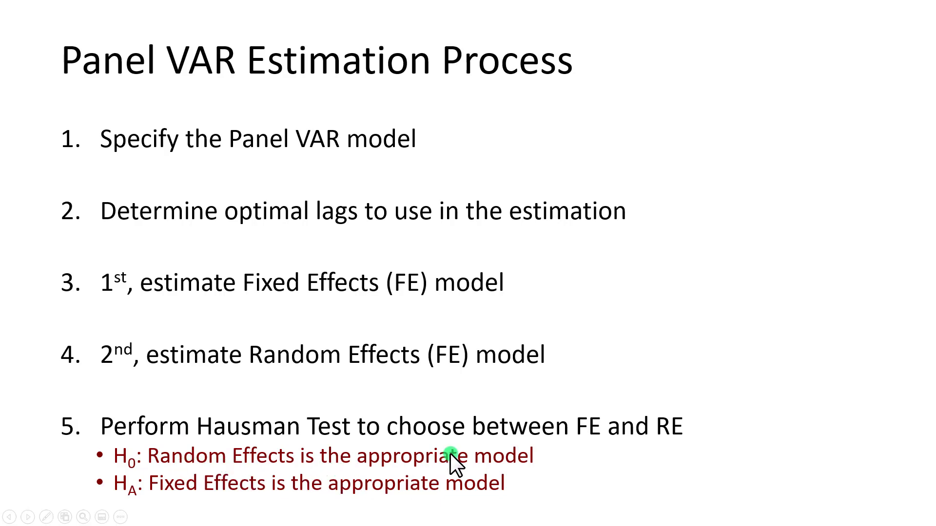
click(442, 399)
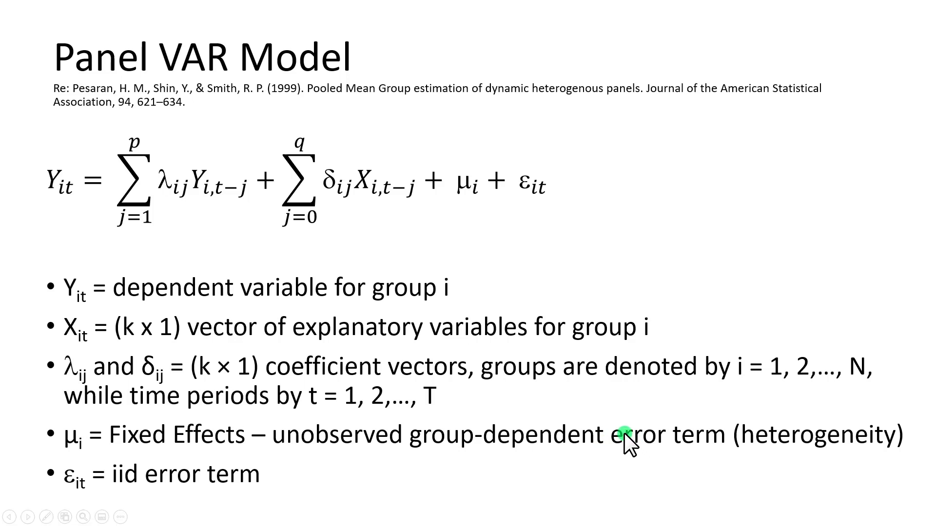
click(480, 370)
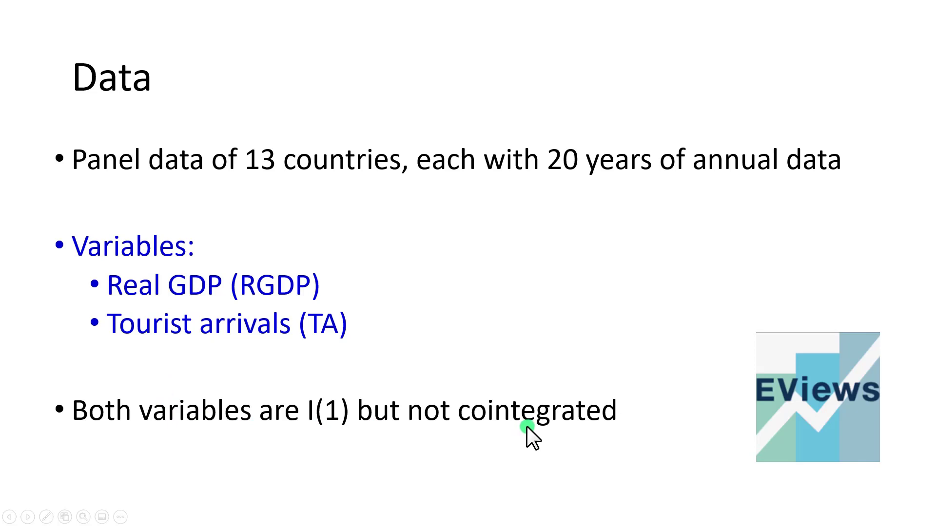
Step: End the slide show, switch to EViews and select the ta and rgdp series in the workfile
key(Escape)
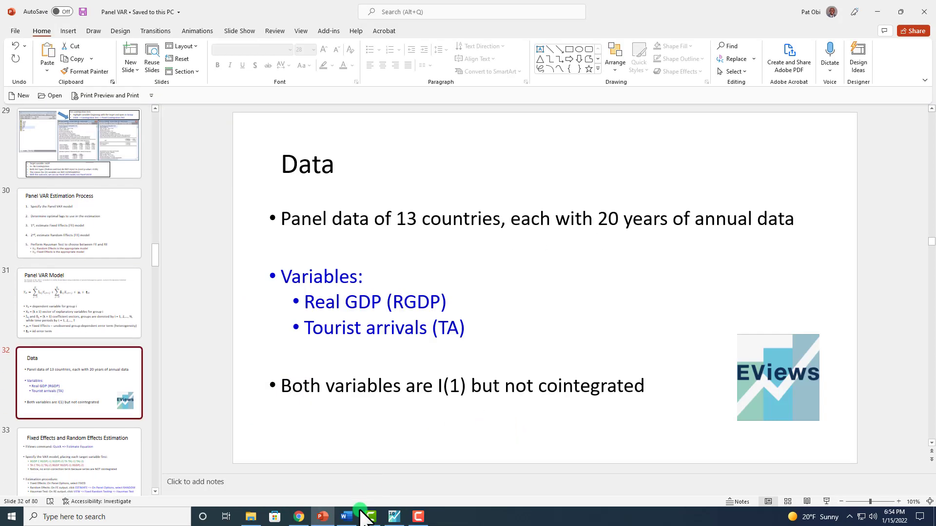
click(394, 518)
click(23, 216)
ctrl+click(30, 210)
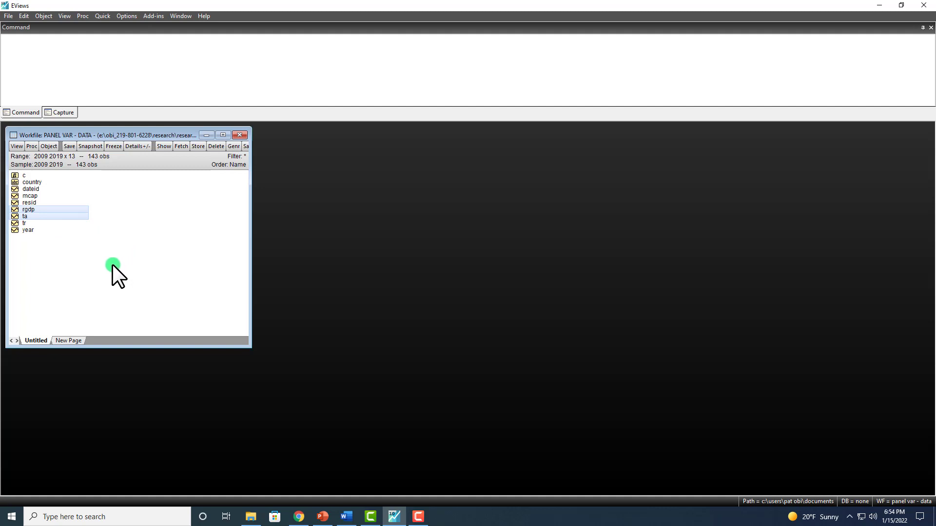
Step: Start a new equation estimation specified as RGDP C RGDP(-1) RGDP(-2) TA TA(-1) TA(-2)
click(103, 16)
click(118, 104)
text(RGDP C RGDP(-1) RGDP(-2) TA TA(-1) TA(-2))
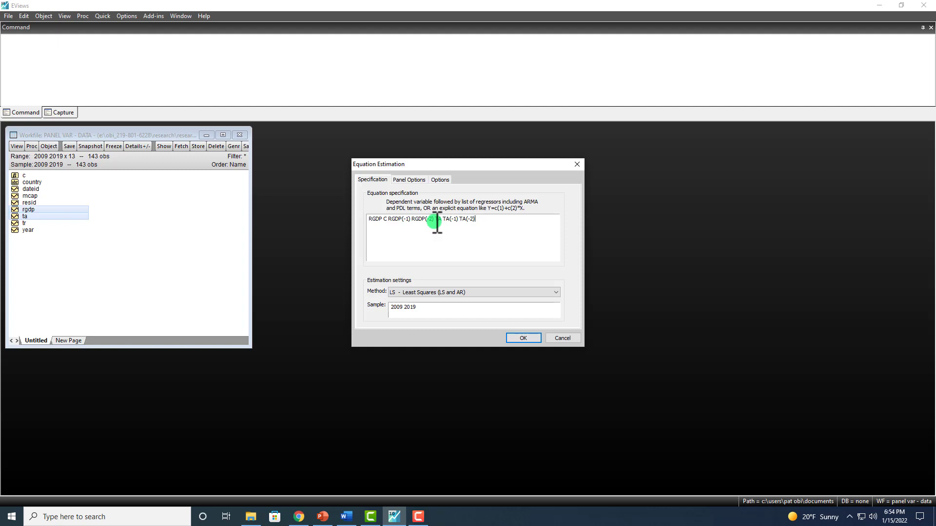
Step: Set the cross-section effects to Fixed and estimate the RGDP equation
click(413, 179)
click(415, 205)
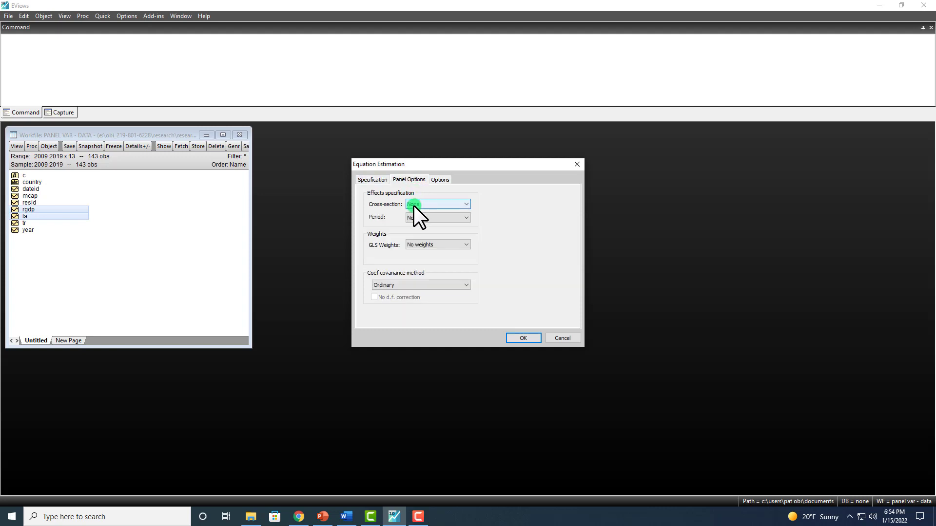
click(426, 203)
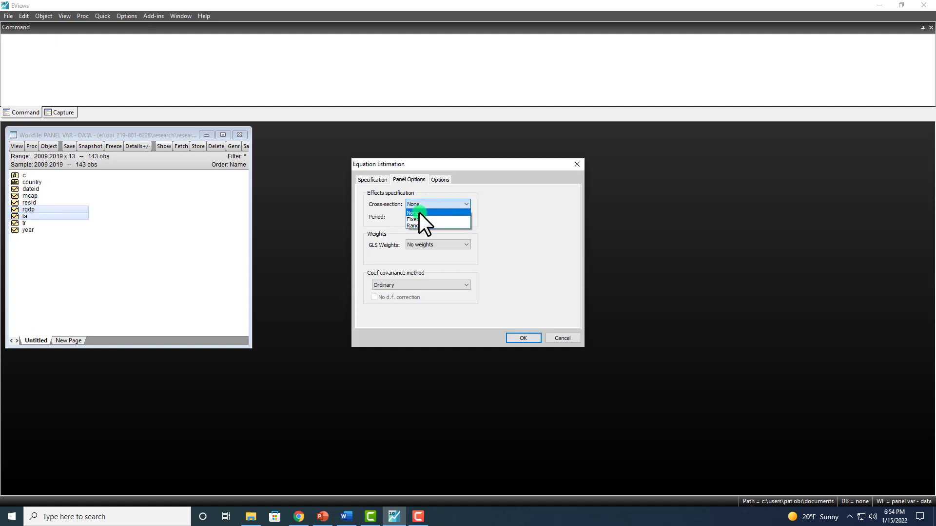
click(416, 217)
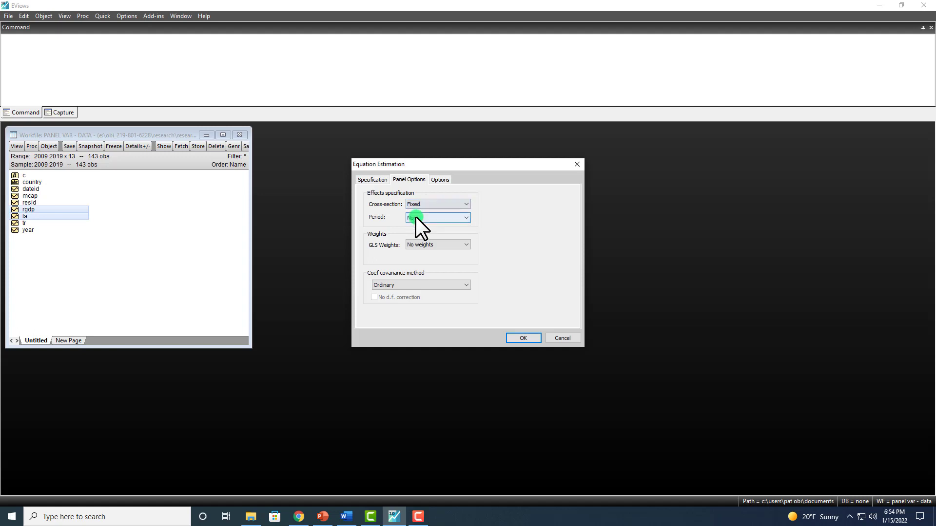
click(523, 339)
Step: Place the equation output beside the workfile and examine its cross-section effects specification and dependent variable
drag(141, 144, 414, 132)
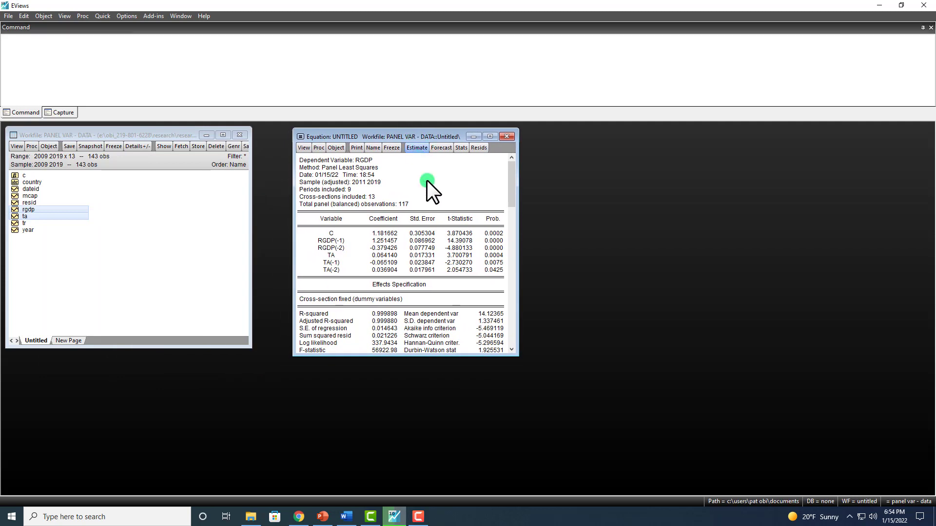
drag(296, 299, 409, 301)
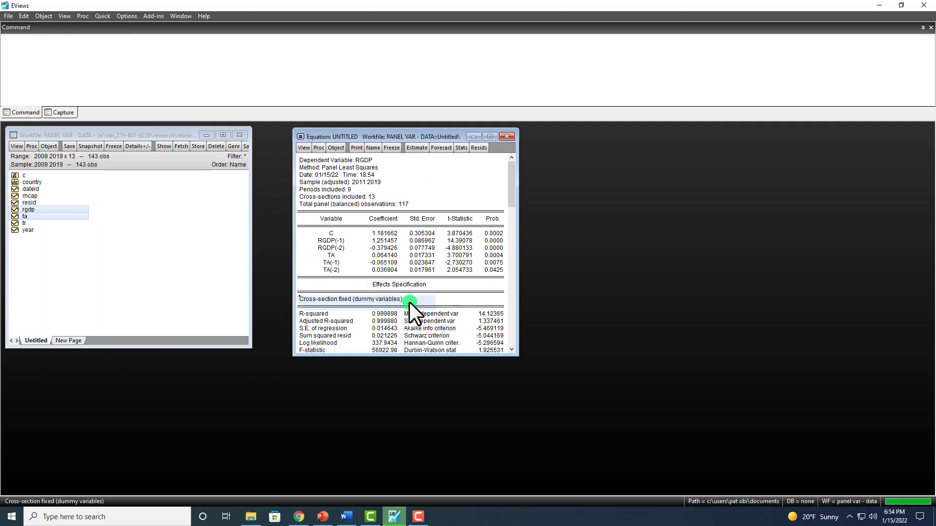
drag(309, 159, 374, 158)
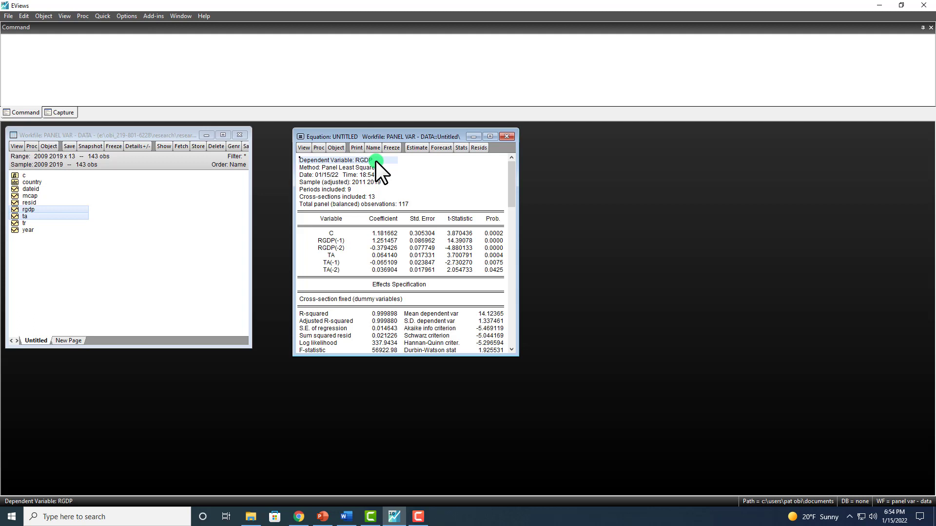
Step: Re-estimate the RGDP equation with the cross-section effects set to Random
click(416, 147)
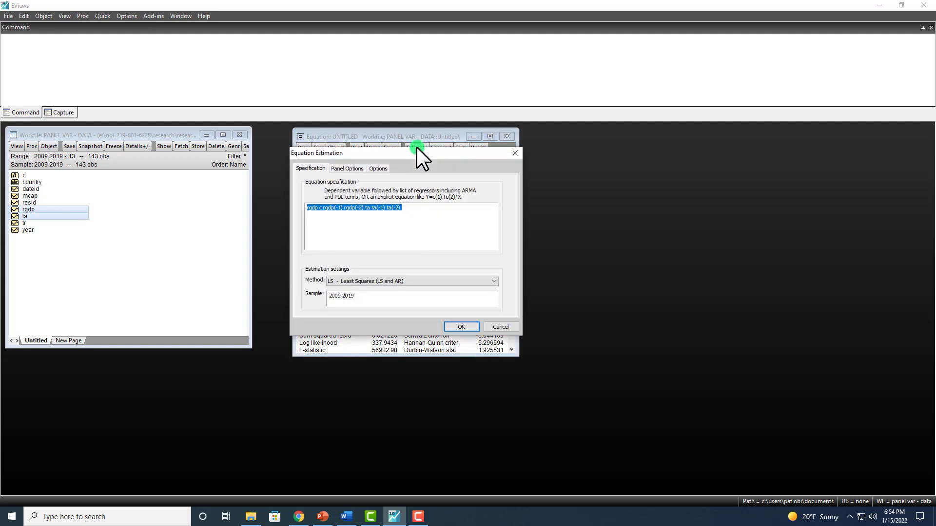
click(352, 169)
click(358, 192)
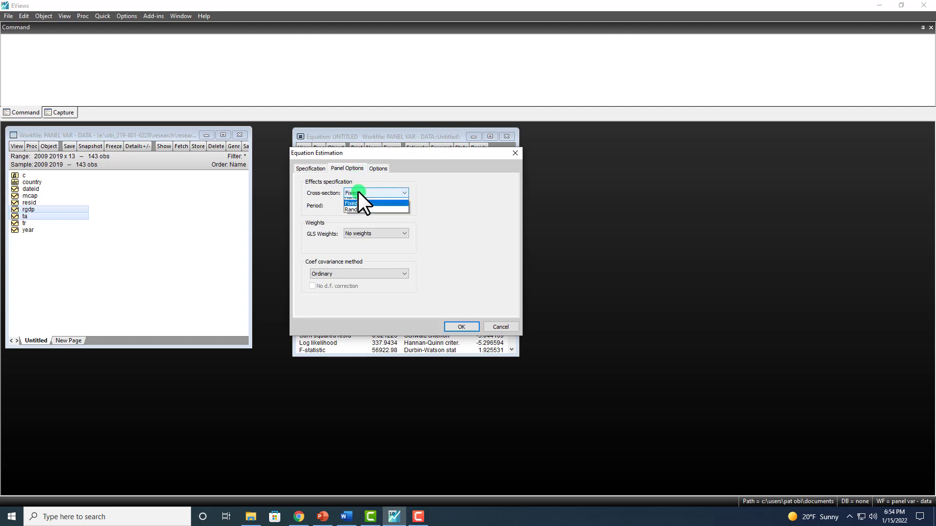
click(353, 214)
click(459, 328)
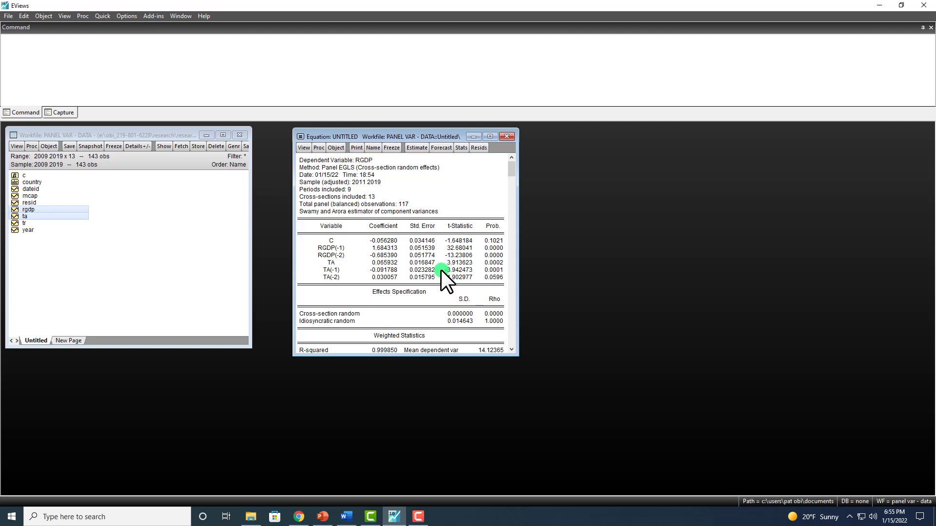
Step: Run the Correlated Random Effects - Hausman Test on the random effects equation
click(301, 147)
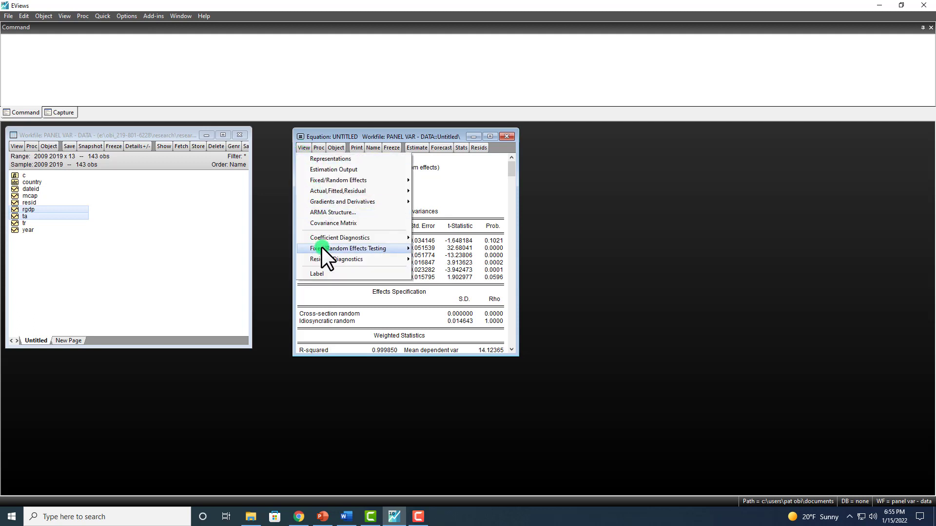
mouse_move(328, 246)
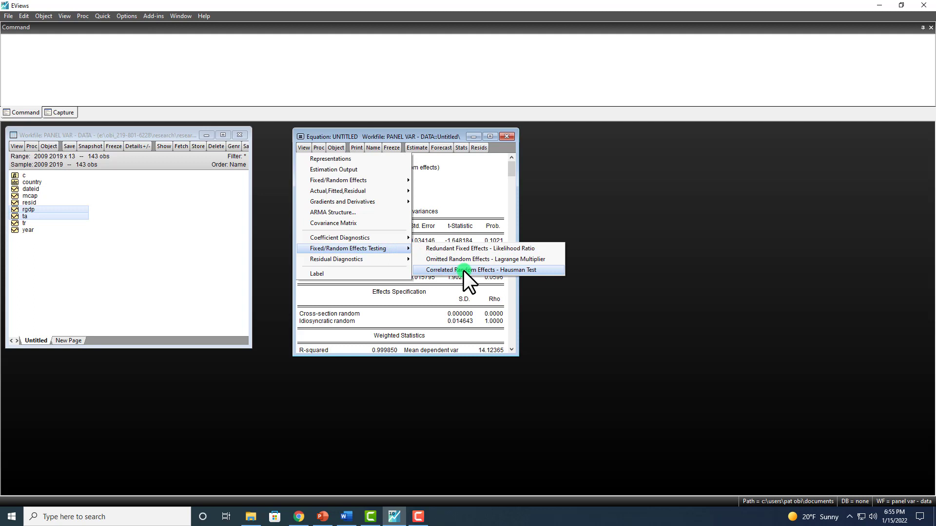
click(496, 269)
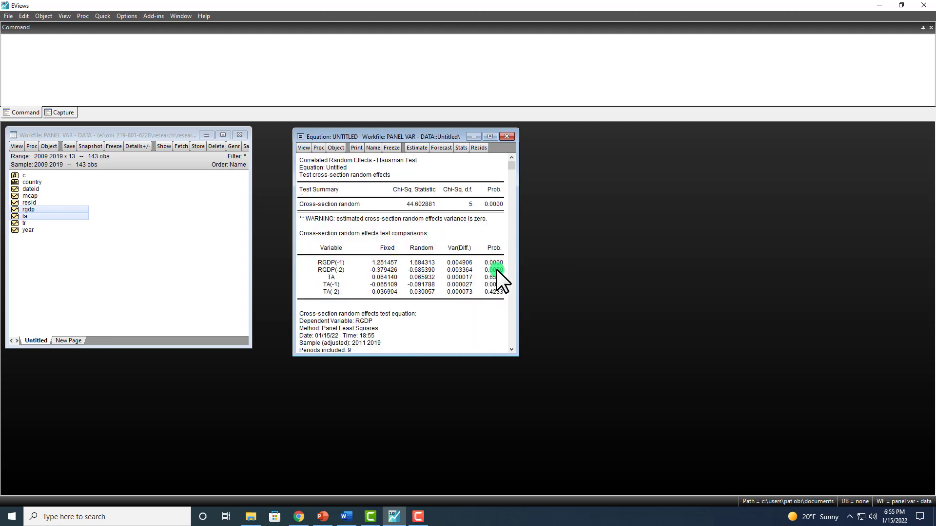
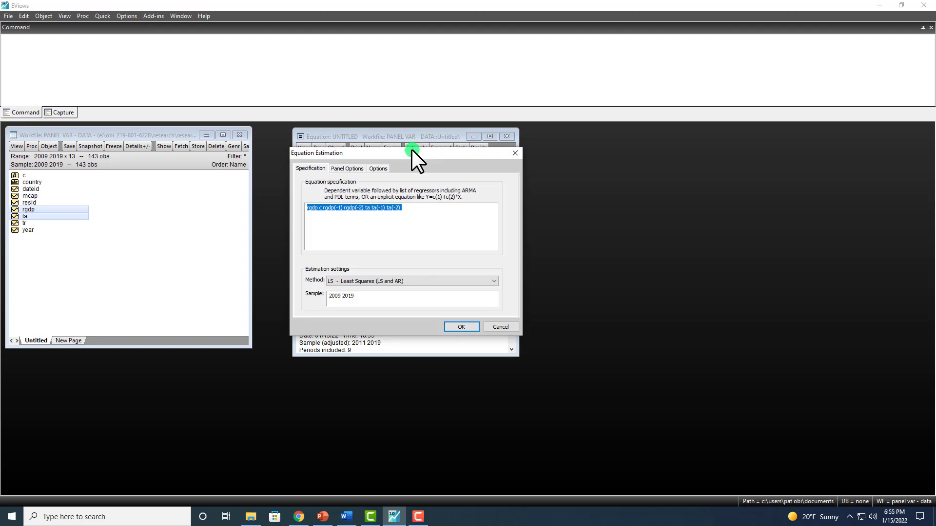
Step: Re-estimate the RGDP equation with Fixed cross-section effects and enlarge its window to show the full output
click(347, 167)
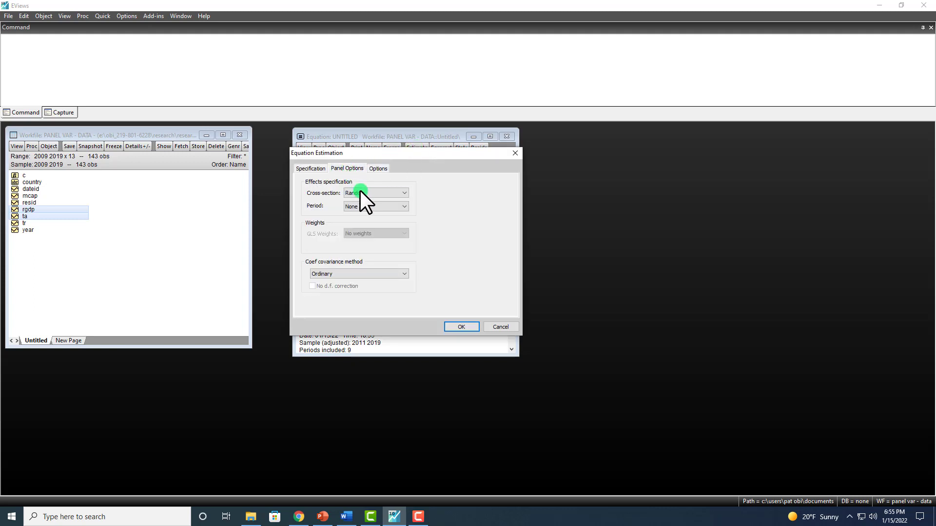
click(361, 191)
click(355, 207)
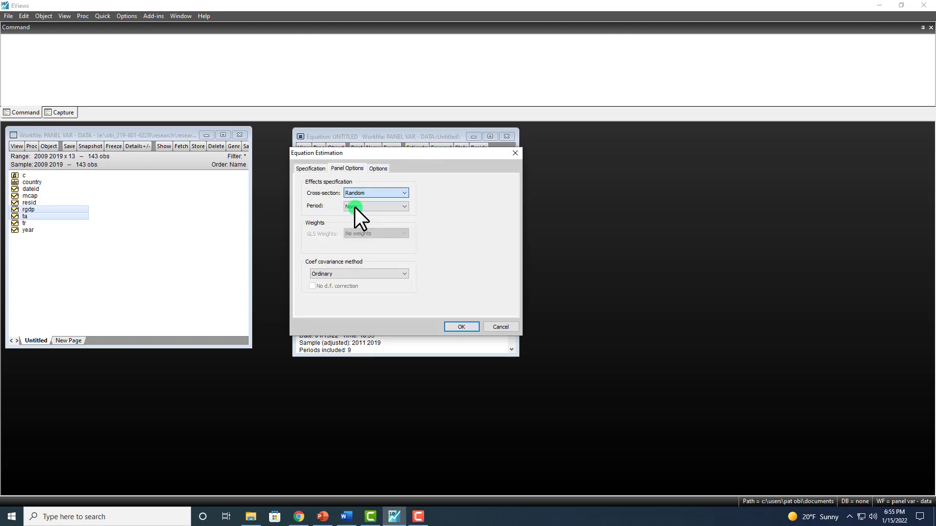
click(392, 262)
click(460, 327)
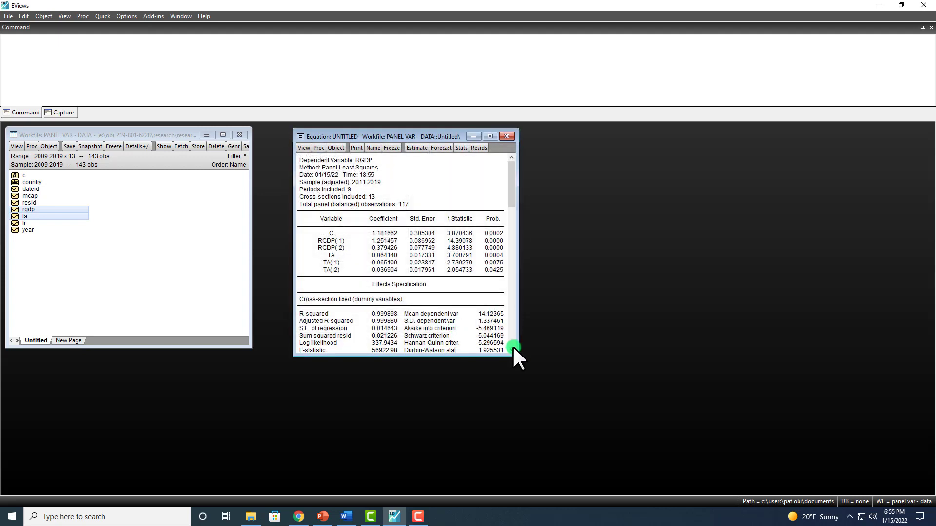
drag(514, 355, 526, 372)
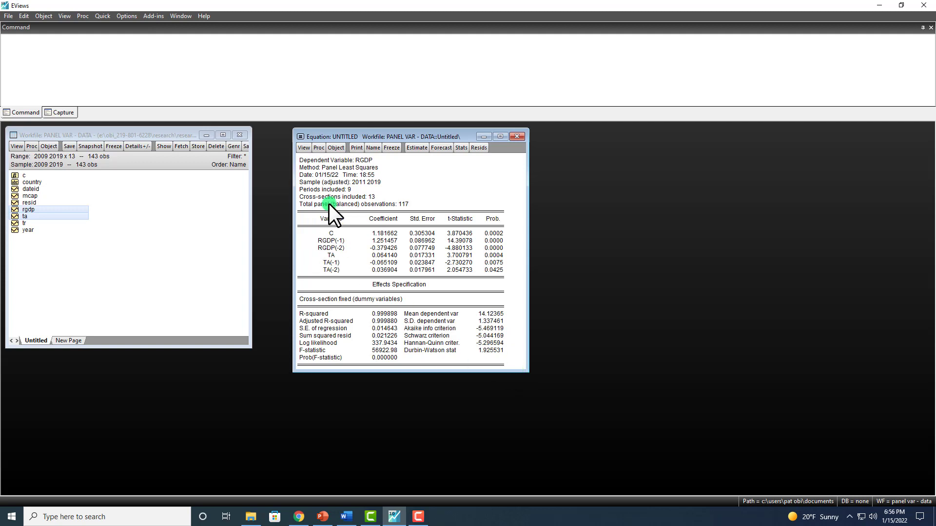
Step: Examine the dependent variable and the coefficients of TA, TA(-1) and TA(-2) in the fixed effects output
drag(321, 161, 369, 162)
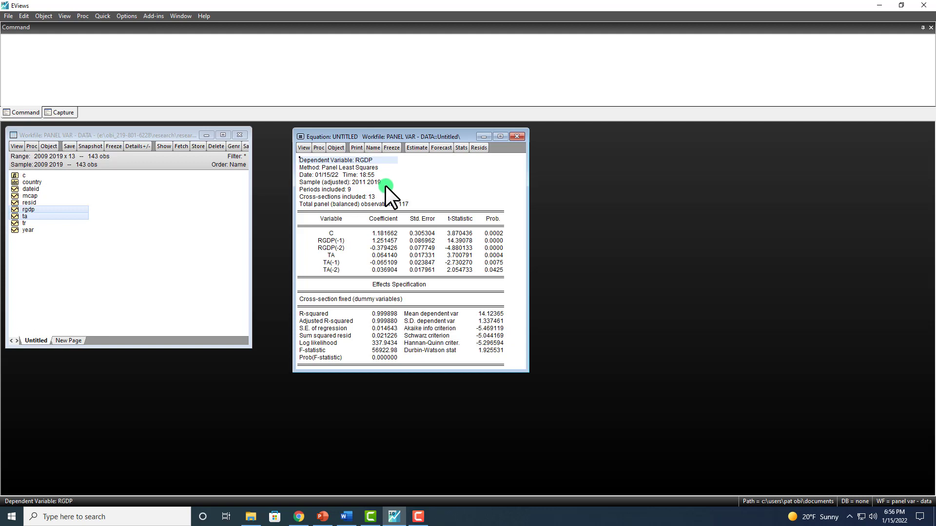
click(386, 255)
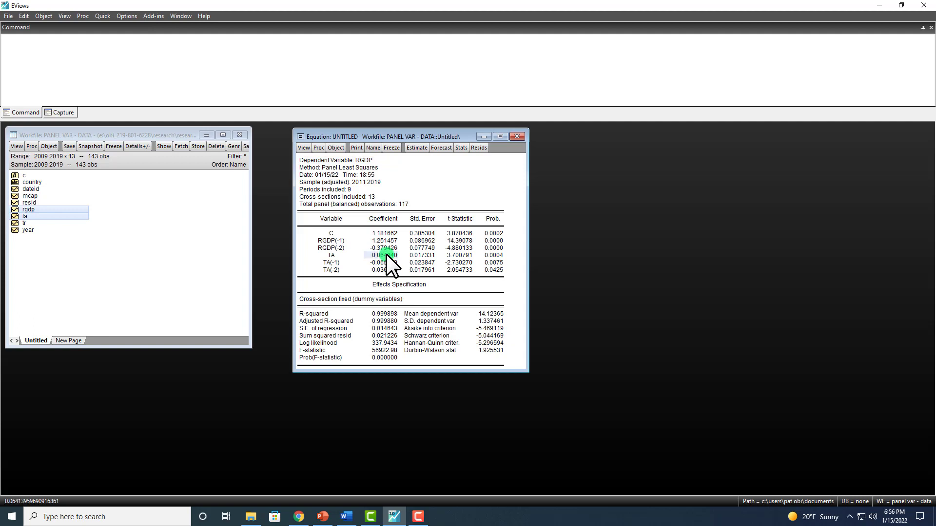
drag(385, 259, 382, 268)
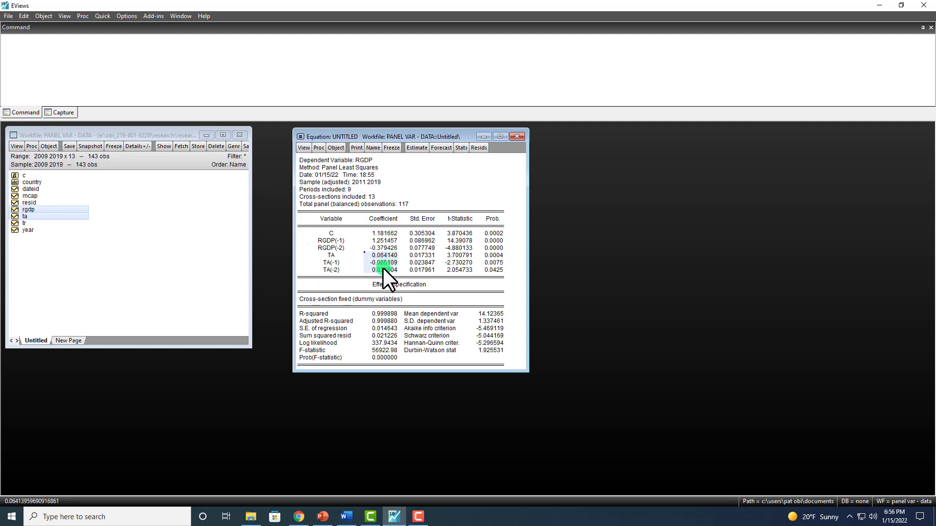
drag(331, 251, 330, 265)
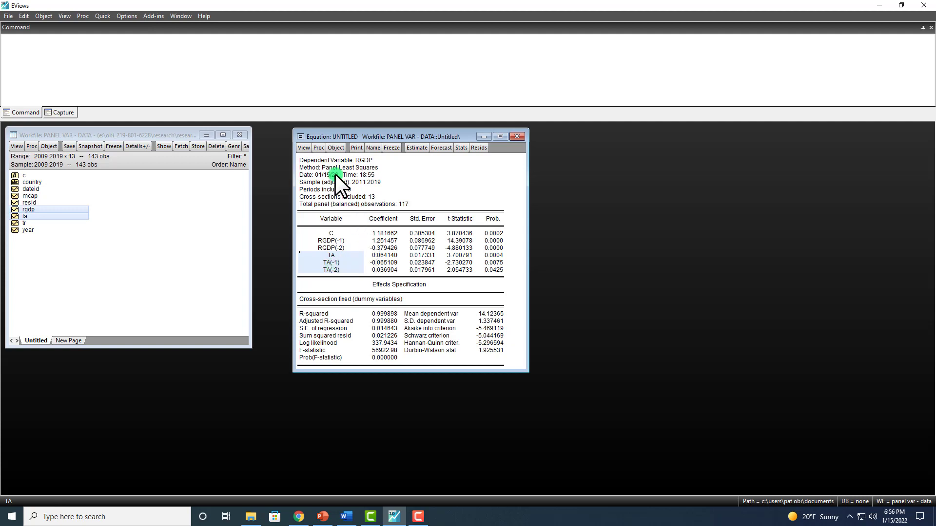
Step: Run a Wald coefficient restrictions test with C(4)=C(5)=C(6)=0 and examine the test probabilities
click(302, 147)
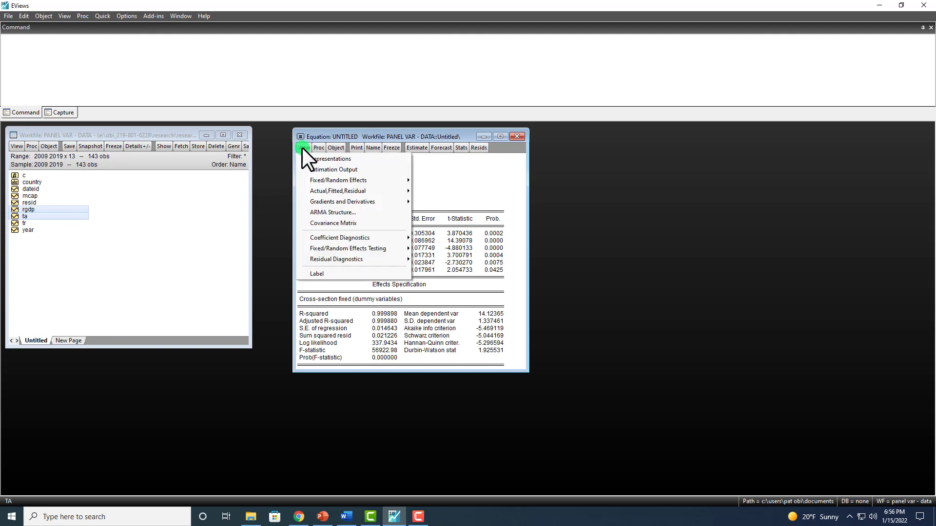
mouse_move(332, 237)
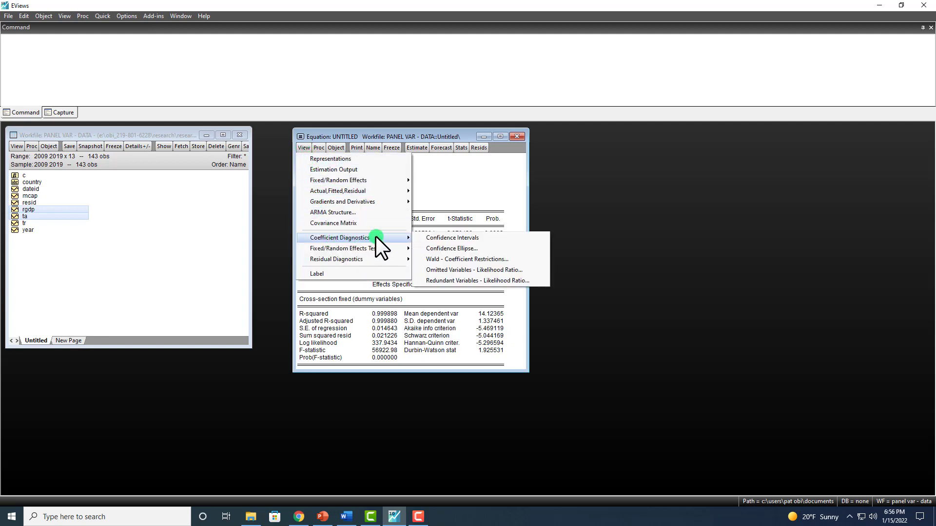
click(438, 259)
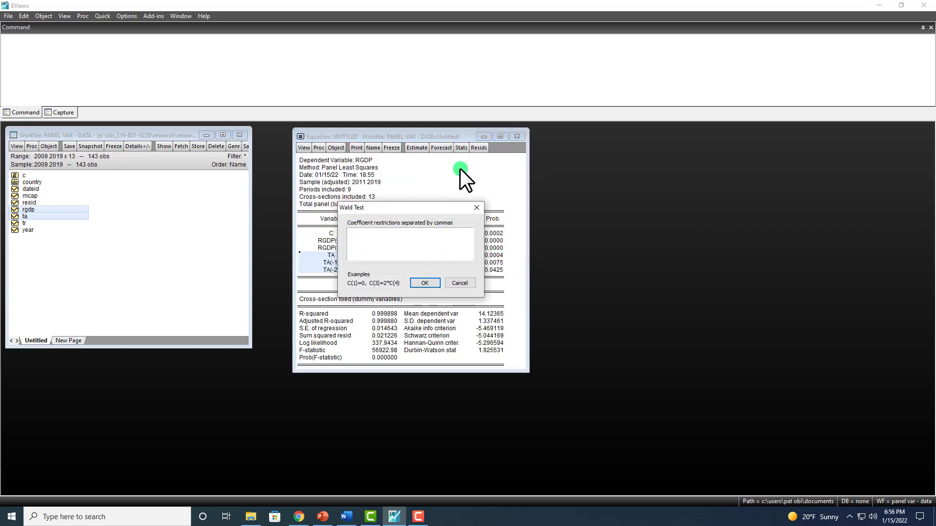
text(C(4)=C(5)=C(6)=0)
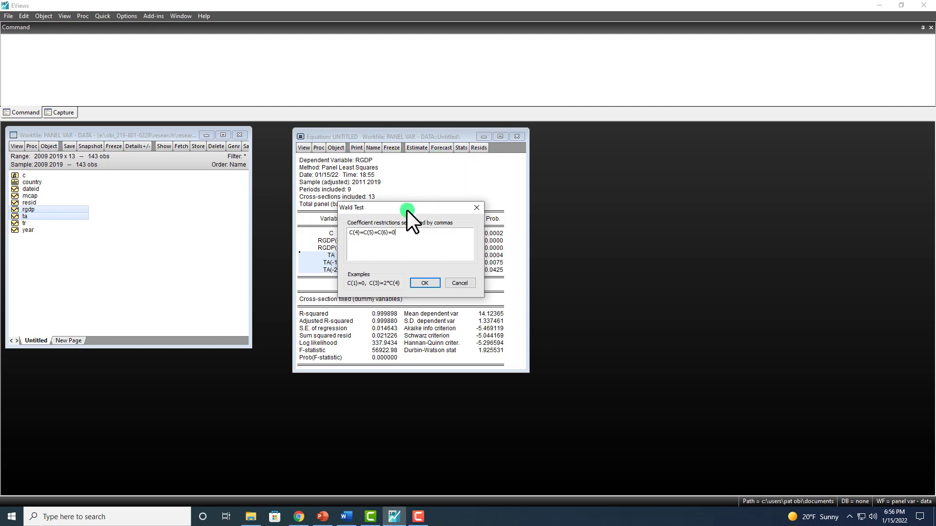
drag(406, 209, 609, 197)
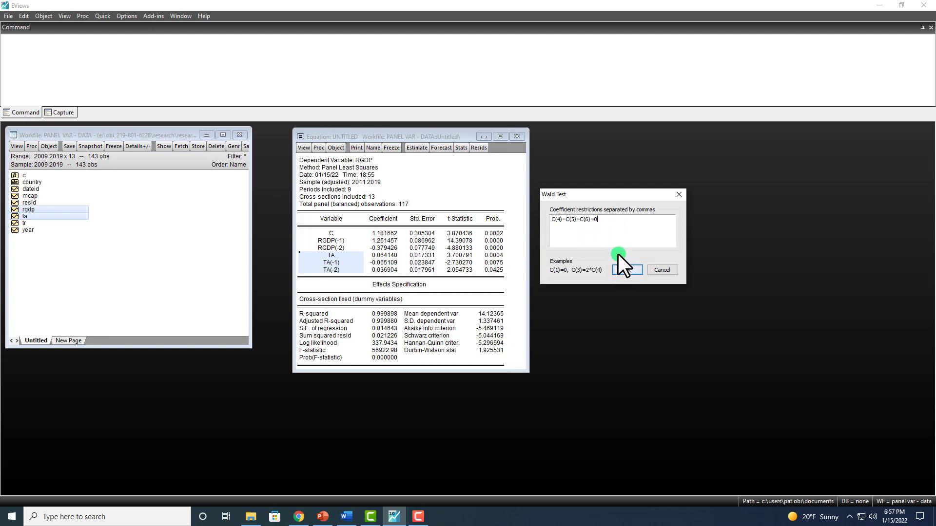
click(624, 269)
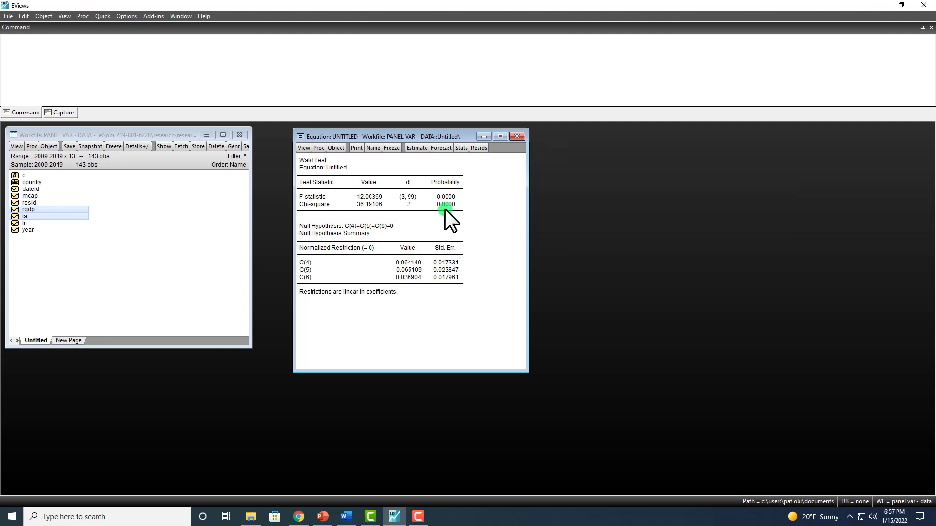
click(448, 182)
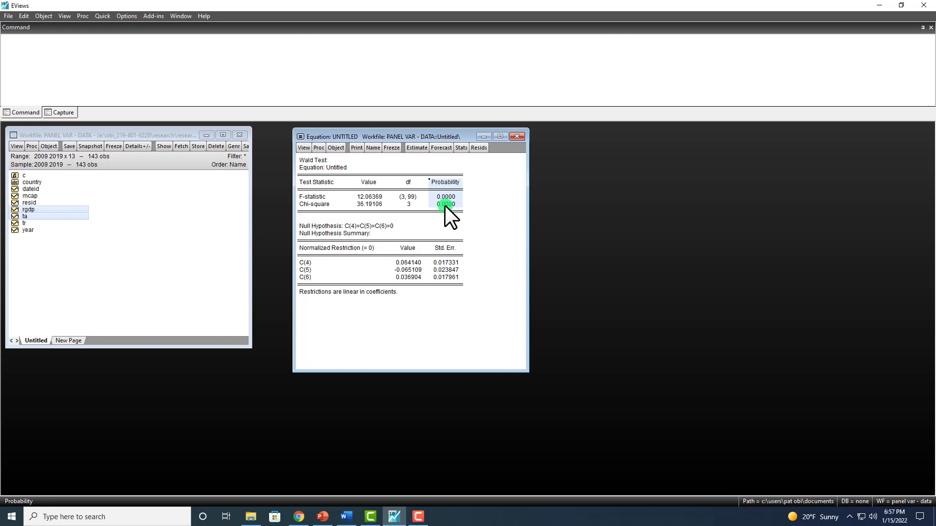
Step: Reopen the equation's estimation settings, then switch to PowerPoint and copy the TA model specification from the Fixed Effects and Random Effects Estimation slide
click(418, 147)
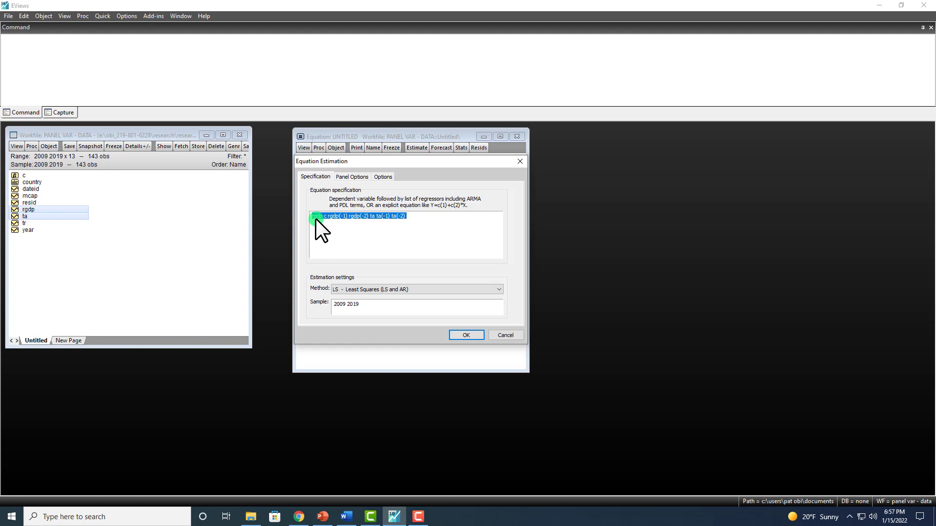
click(323, 519)
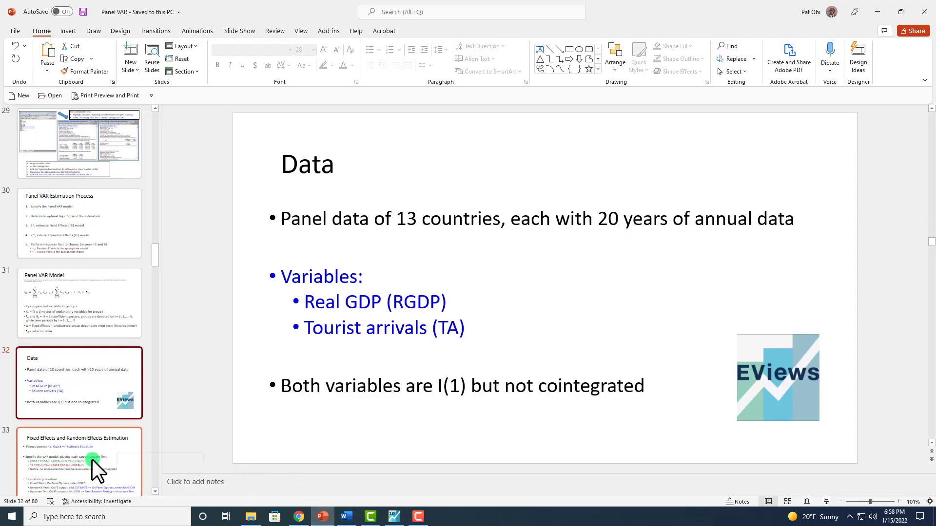
click(92, 459)
double_click(303, 299)
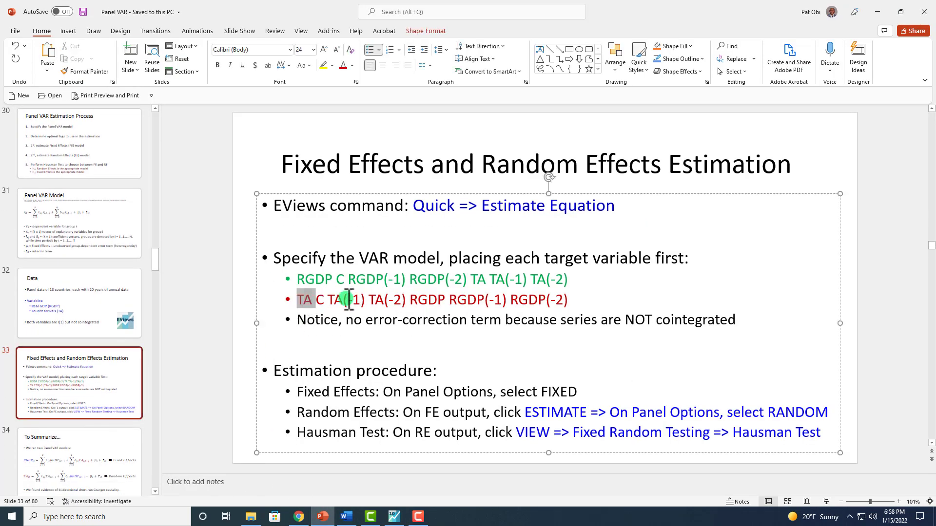
drag(349, 300, 577, 299)
key(ctrl+c)
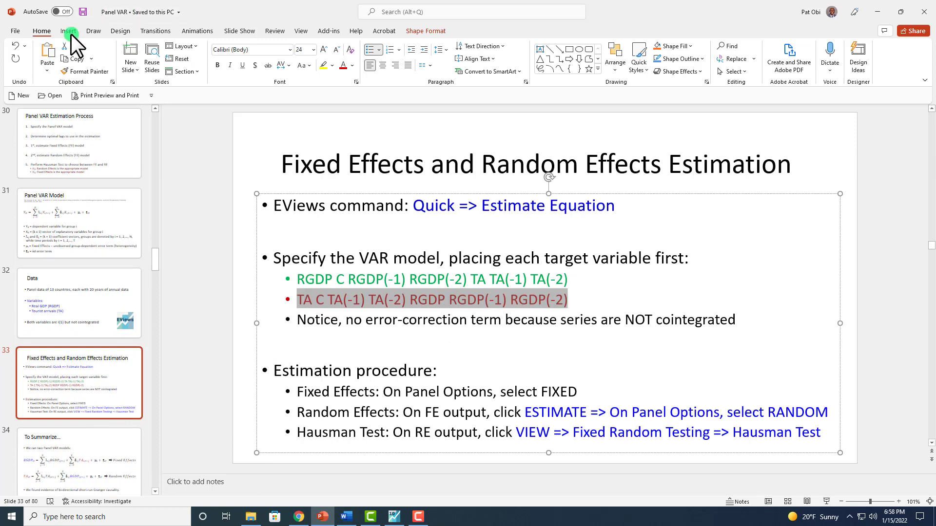
Step: Back in EViews, replace the specification with TA C TA(-1) TA(-2) RGDP RGDP(-1) RGDP(-2) and estimate it with Fixed cross-section effects
click(393, 516)
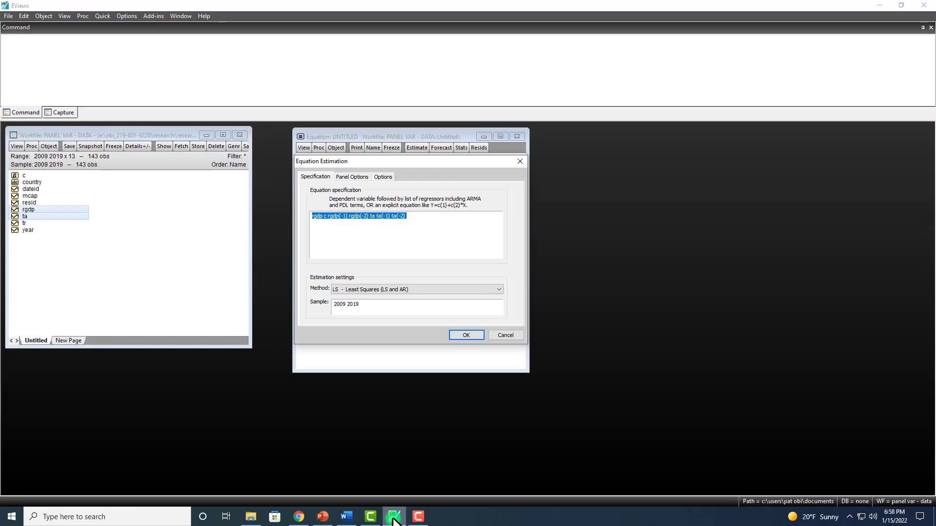
key(ctrl+v)
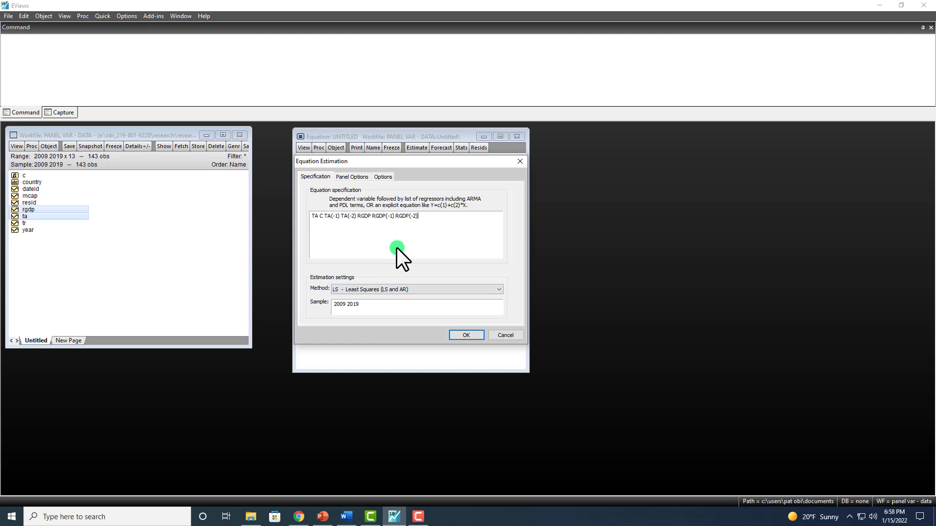
double_click(315, 216)
click(324, 217)
click(351, 177)
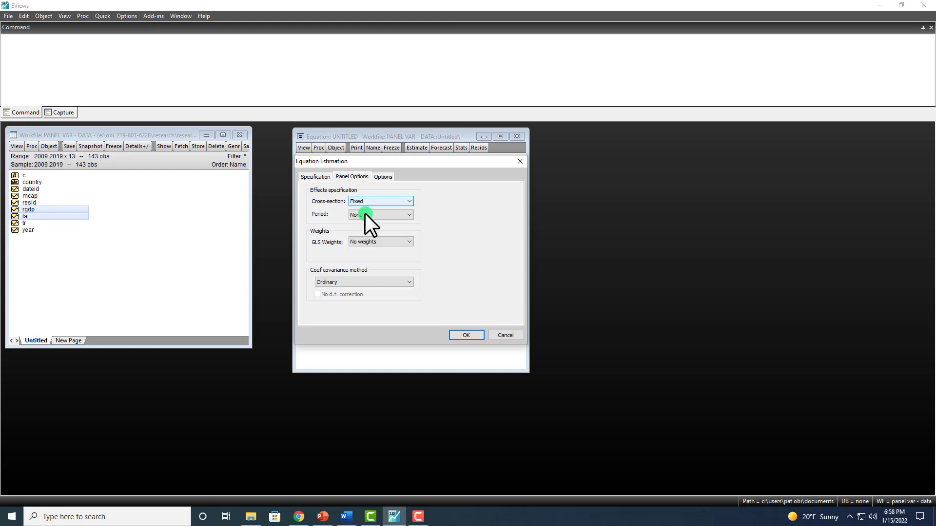
click(468, 336)
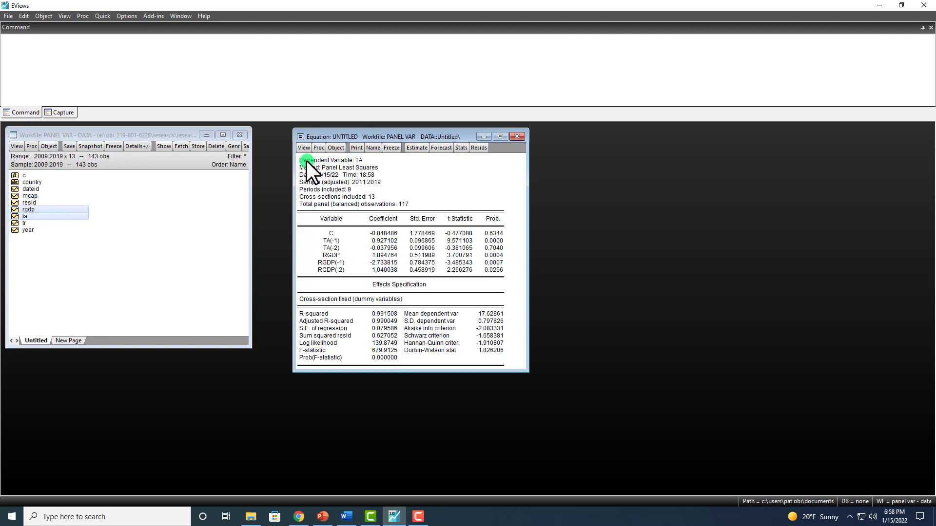
drag(305, 159, 367, 157)
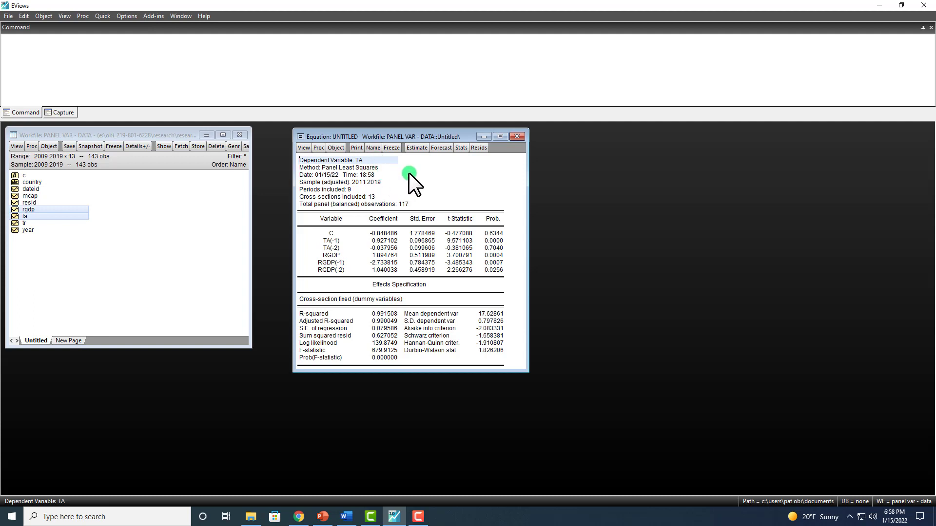
Step: Re-estimate the TA equation with Random cross-section effects
click(415, 147)
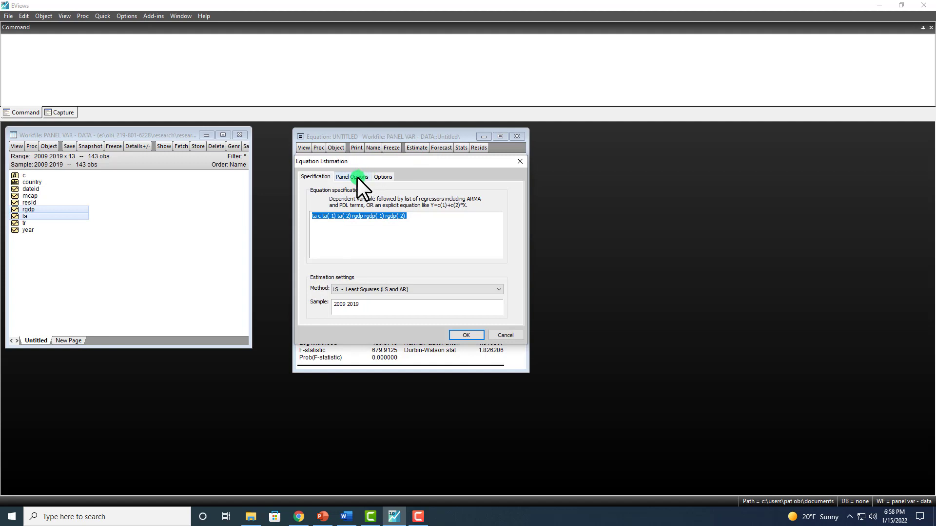
click(356, 177)
click(359, 199)
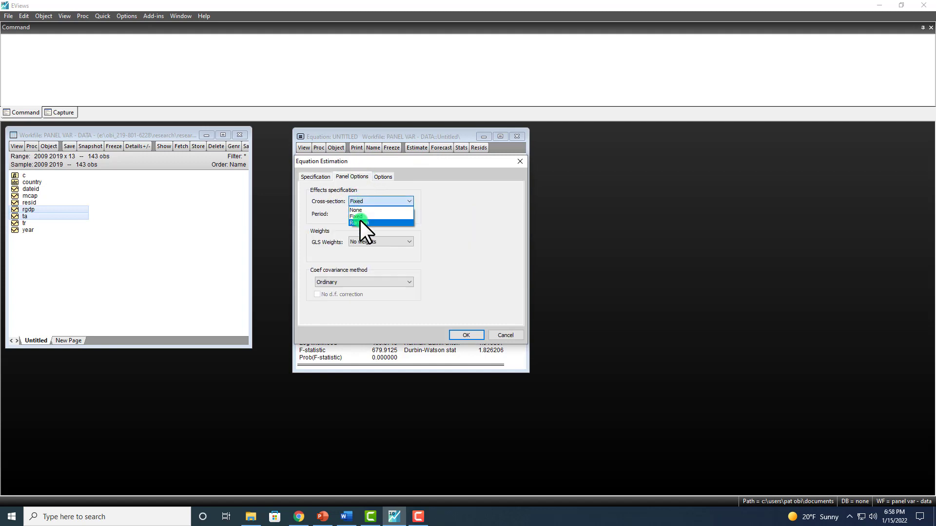
click(360, 221)
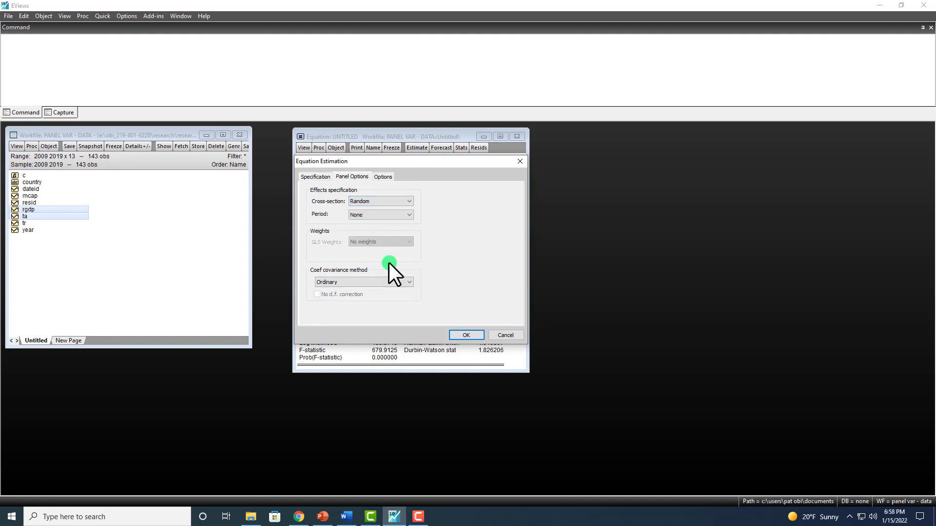
click(466, 335)
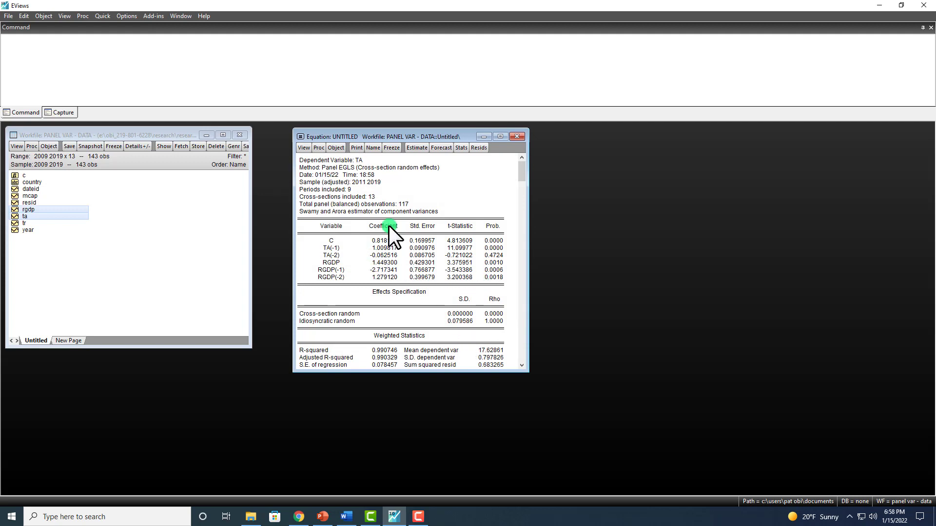
Step: Run the Correlated Random Effects - Hausman Test on the TA equation and examine the test probability
click(302, 147)
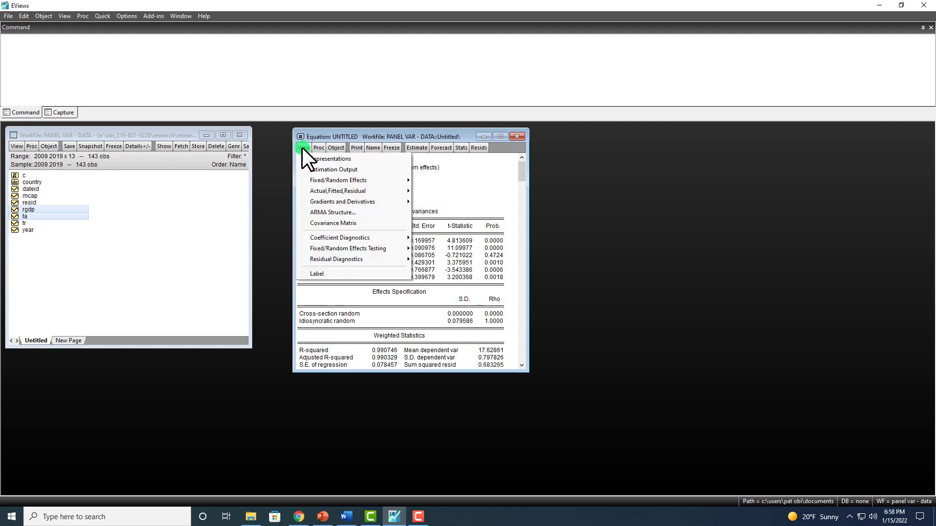
click(325, 242)
mouse_move(336, 248)
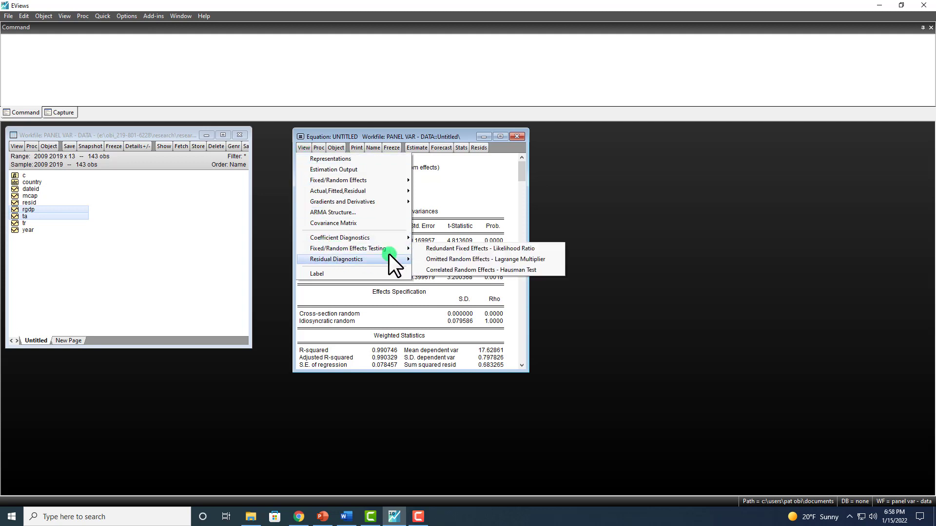
click(435, 269)
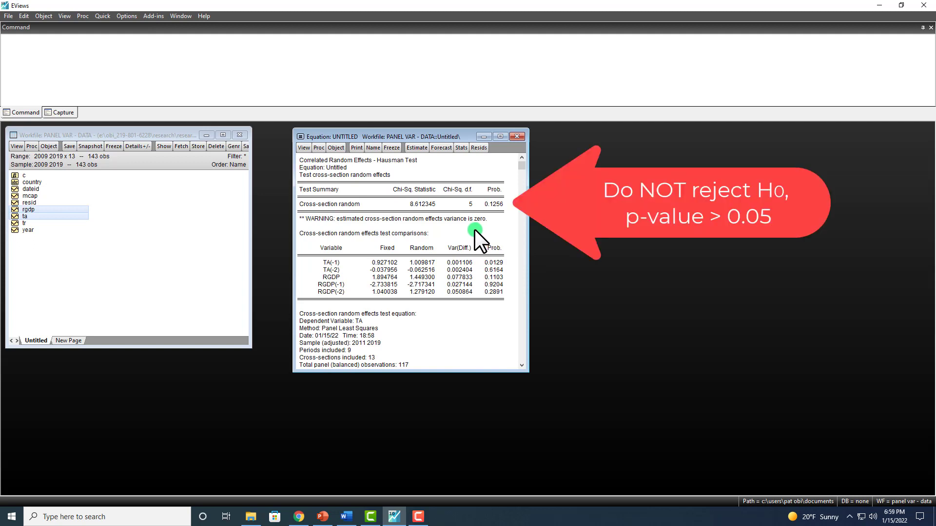
click(493, 190)
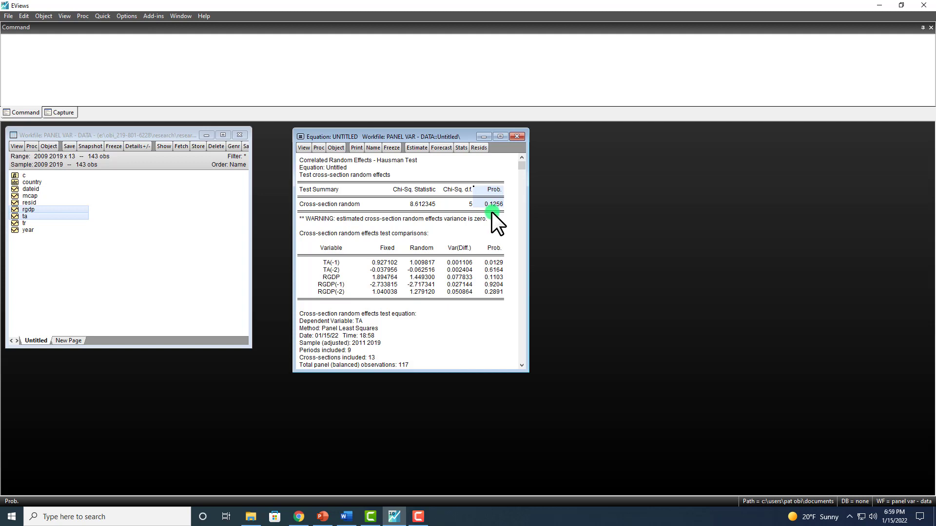
Step: Estimate the TA equation again with Random cross-section effects and examine the coefficients of RGDP, RGDP(-1) and RGDP(-2)
click(415, 147)
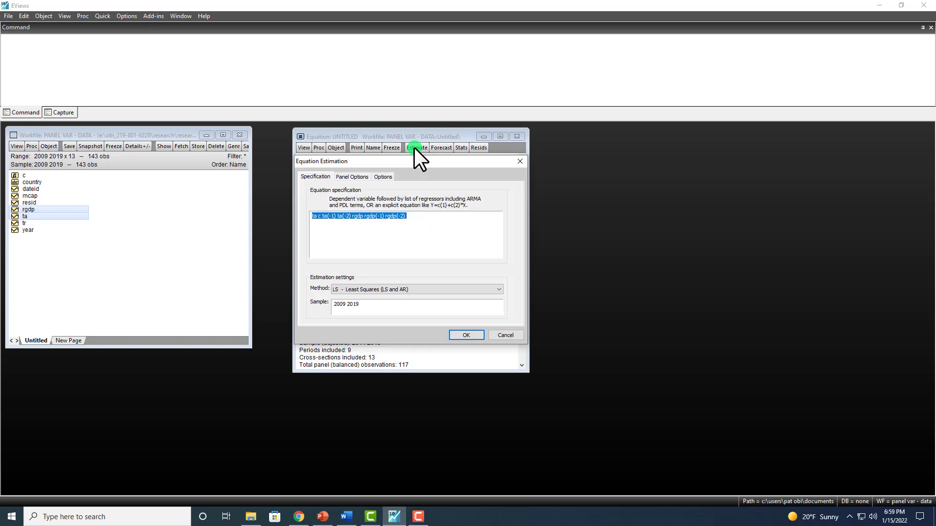
click(356, 177)
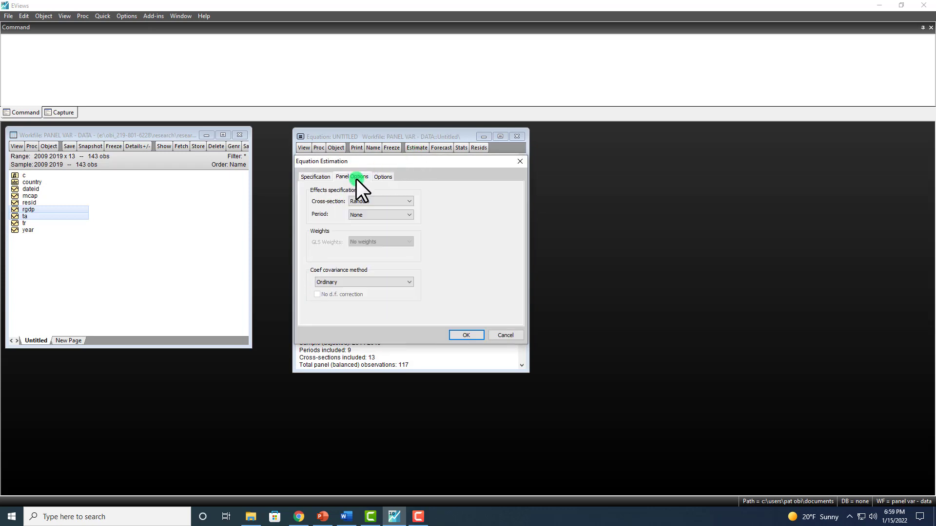
click(461, 333)
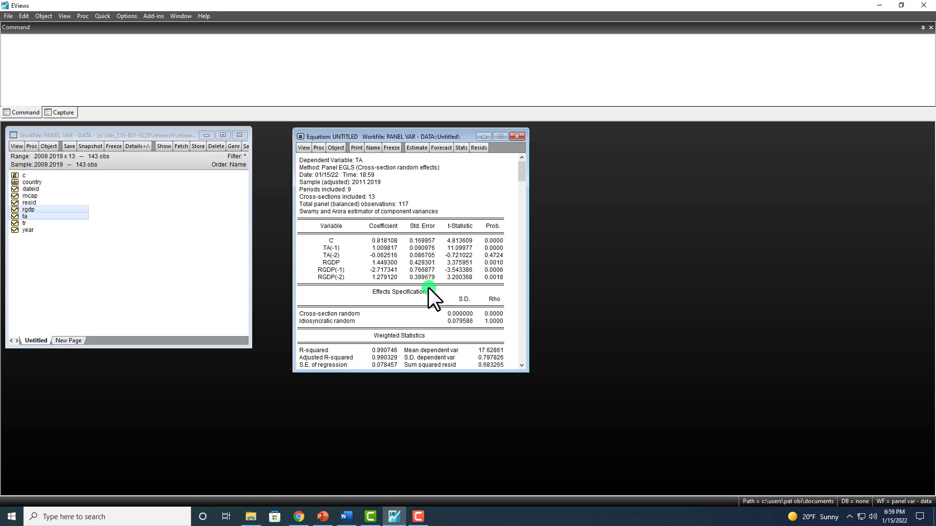
drag(331, 263, 331, 276)
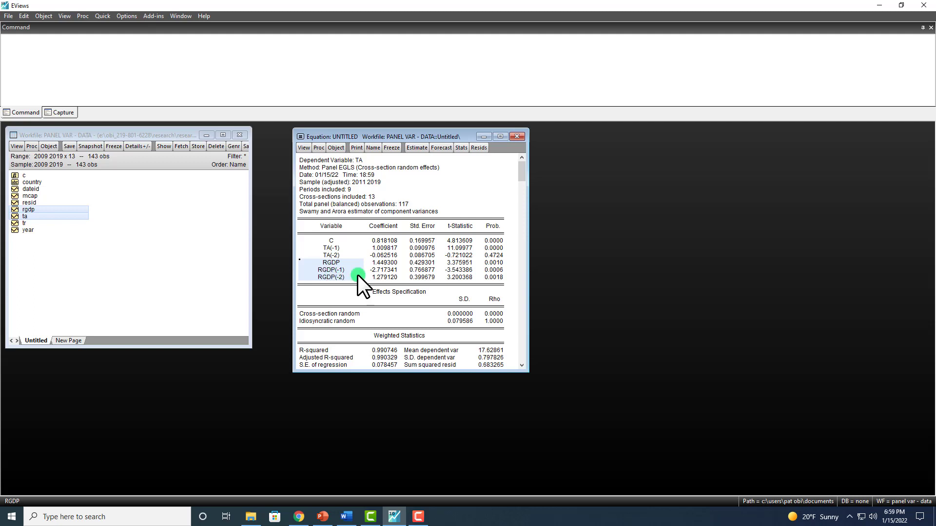
click(380, 262)
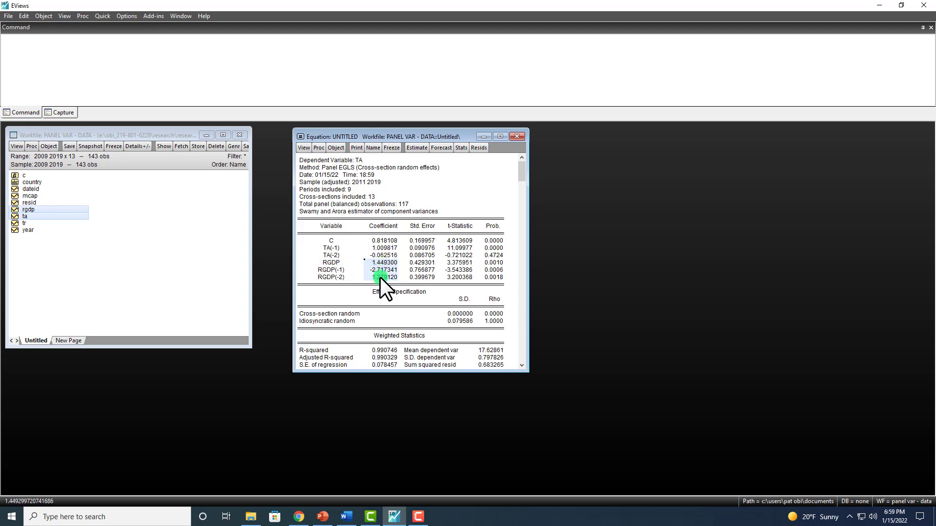
Step: Run a Wald coefficient restrictions test on the TA random effects equation with C(4)=C(5)=C(6)=0 and examine the probabilities
click(301, 148)
click(329, 248)
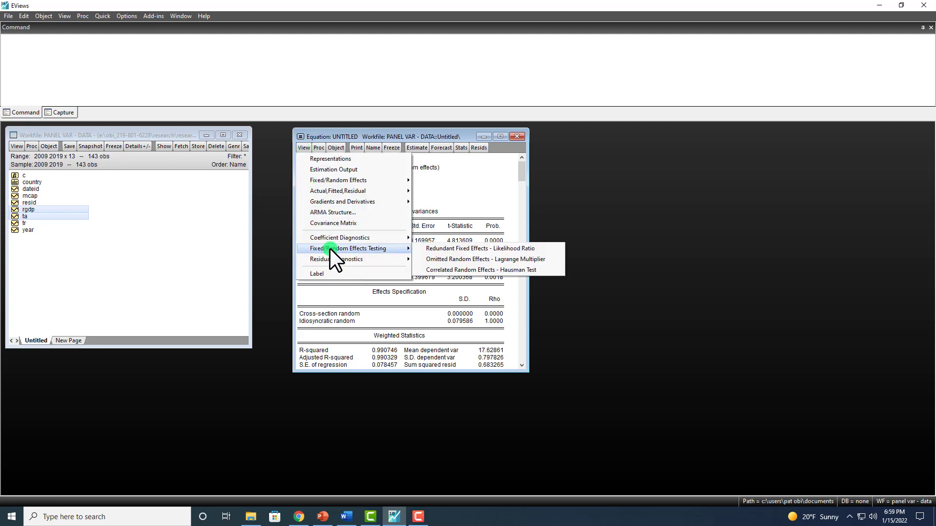
mouse_move(334, 238)
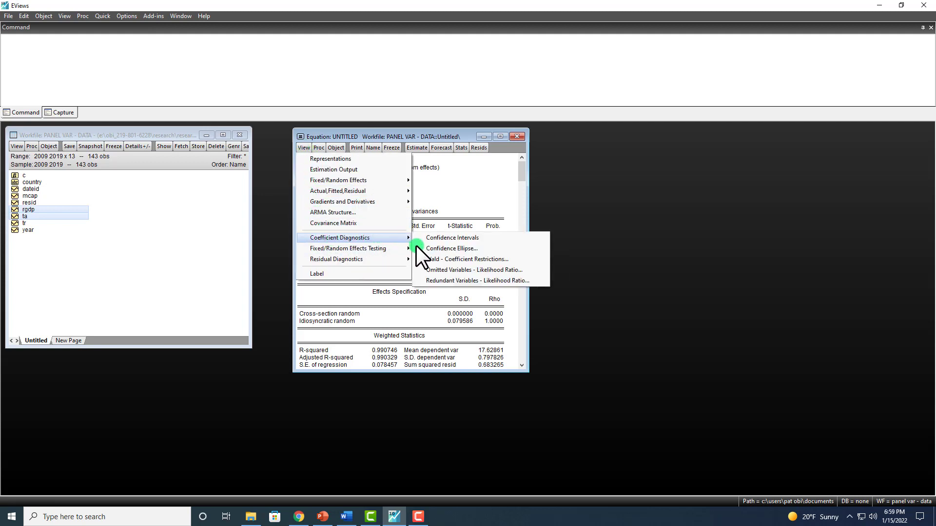
click(429, 259)
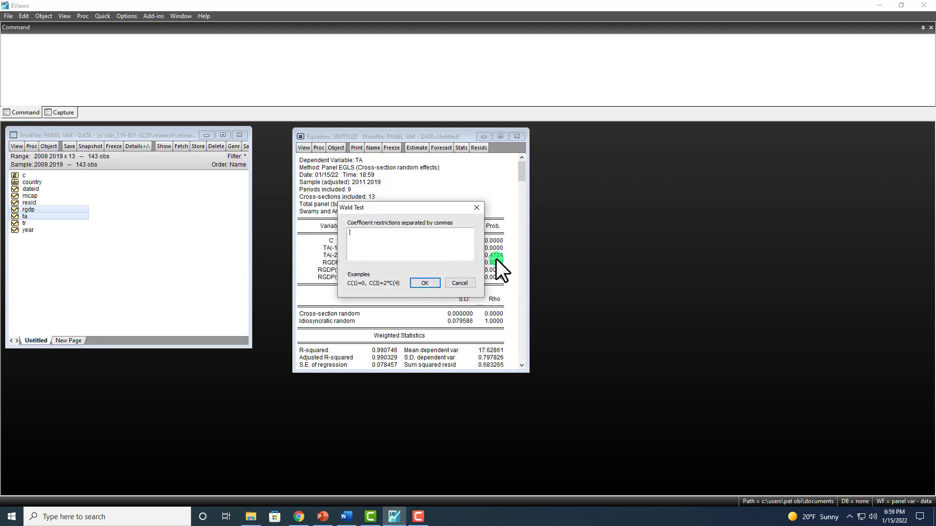
text(C($))
key(BackSpace)
key(BackSpace)
key(BackSpace)
text(4)=C(5)=C(6)=0)
click(424, 283)
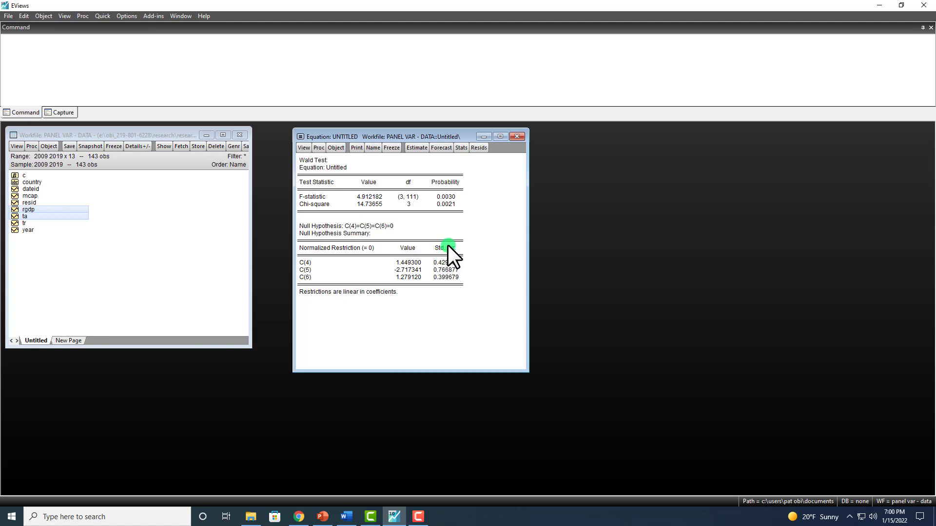
click(447, 182)
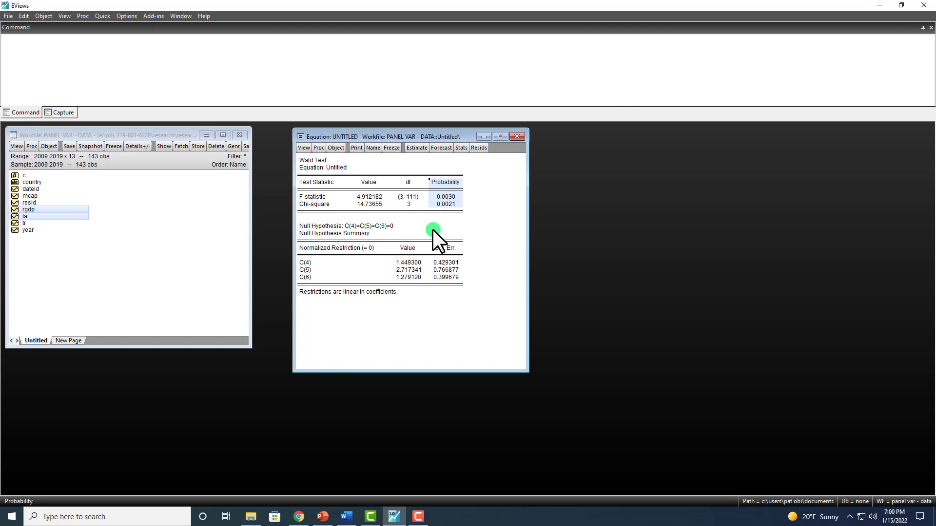
Step: Switch to PowerPoint and present the To Summarize slide with the two Panel VAR models as a full-screen slide show
click(319, 517)
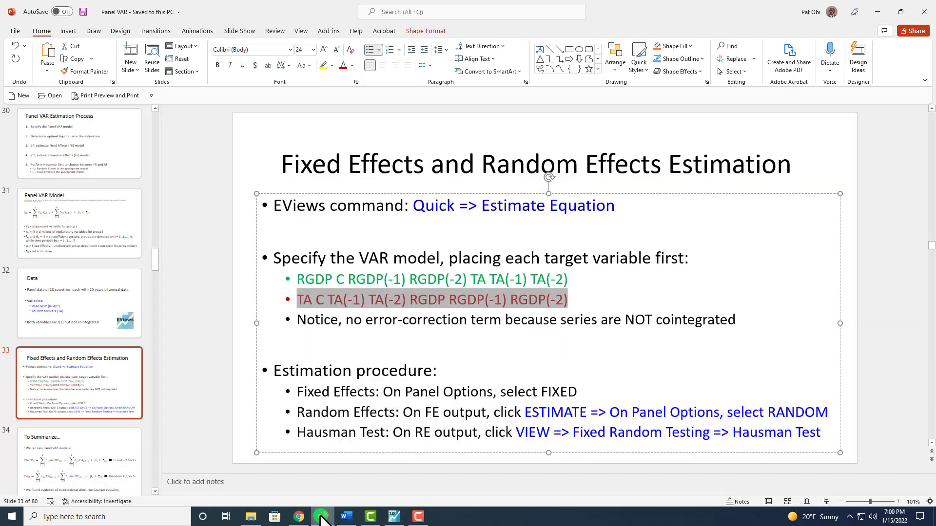
click(82, 467)
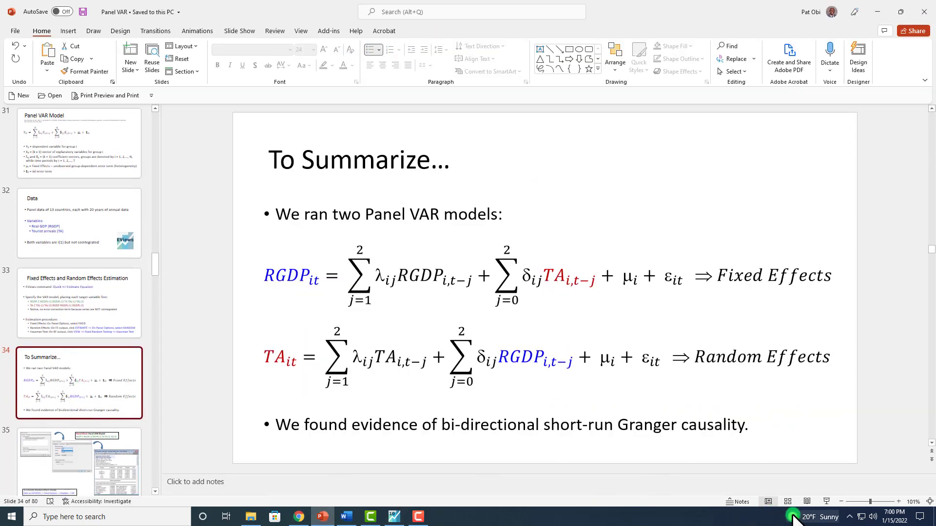
click(826, 502)
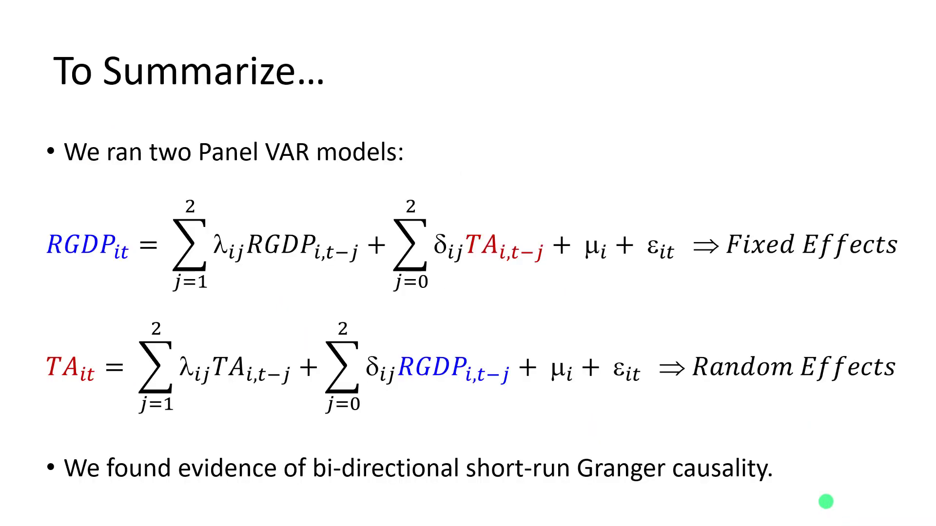